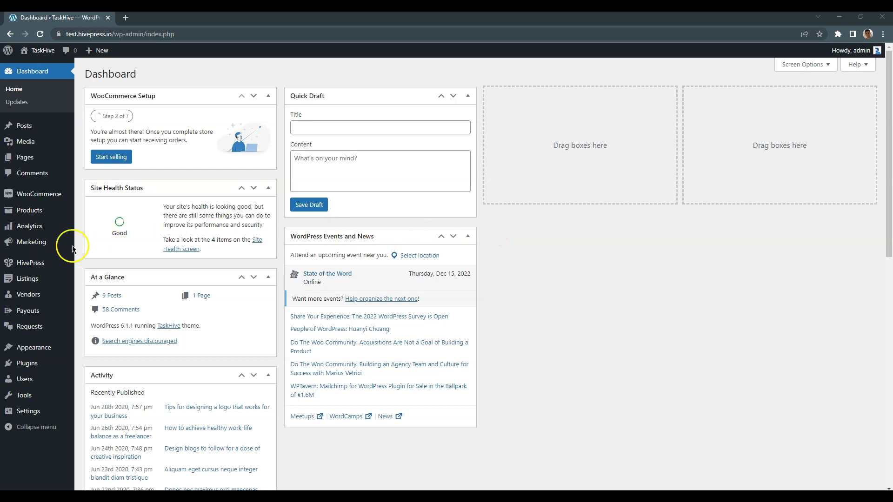
- Open HivePress Settings from the admin sidebar, landing on the Listings tab
mouse_move(30, 263)
click(108, 265)
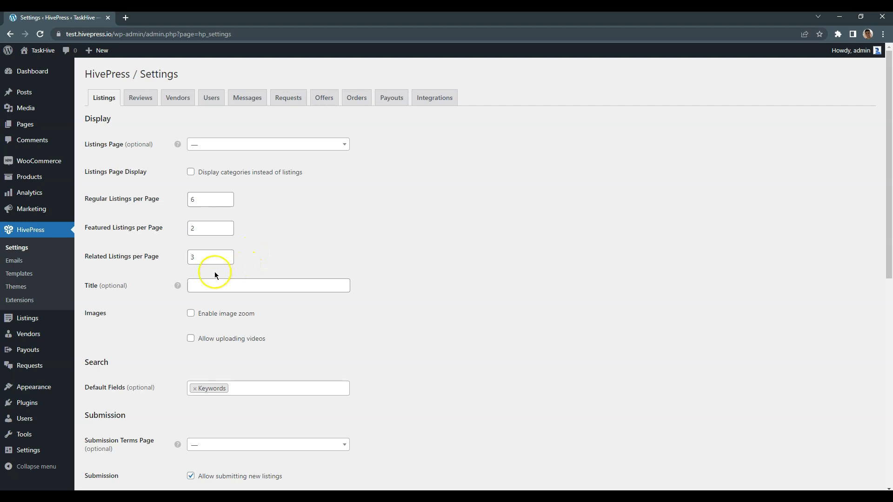
mouse_move(180, 287)
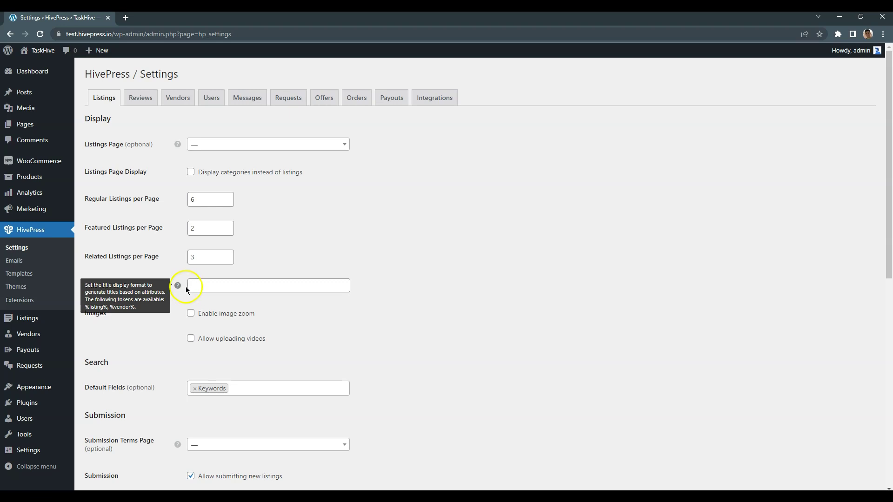
click(228, 288)
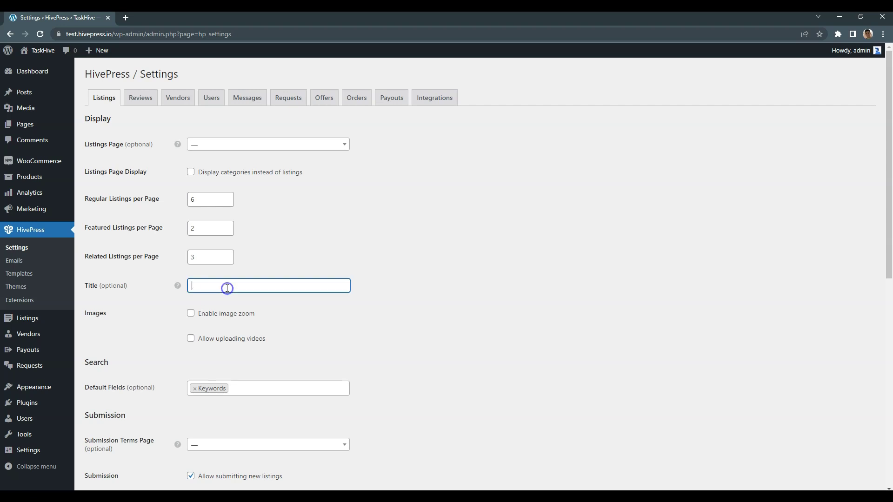
click(383, 295)
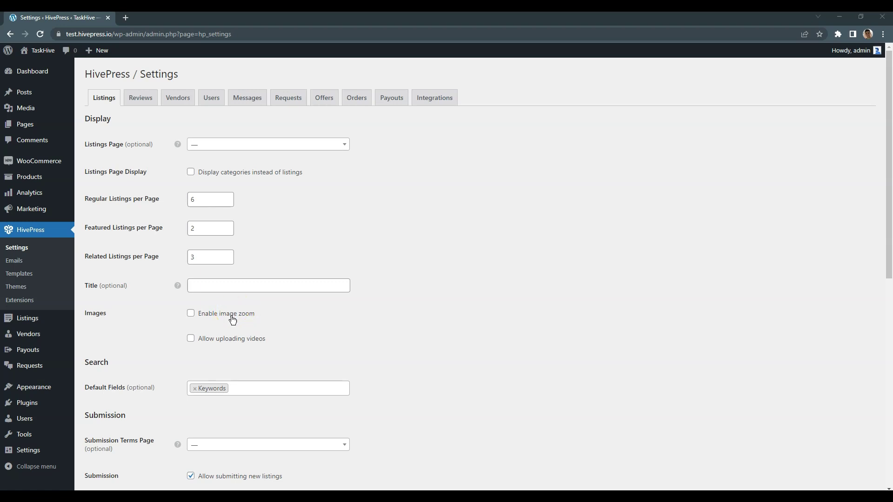
scroll(215, 297, down, 4)
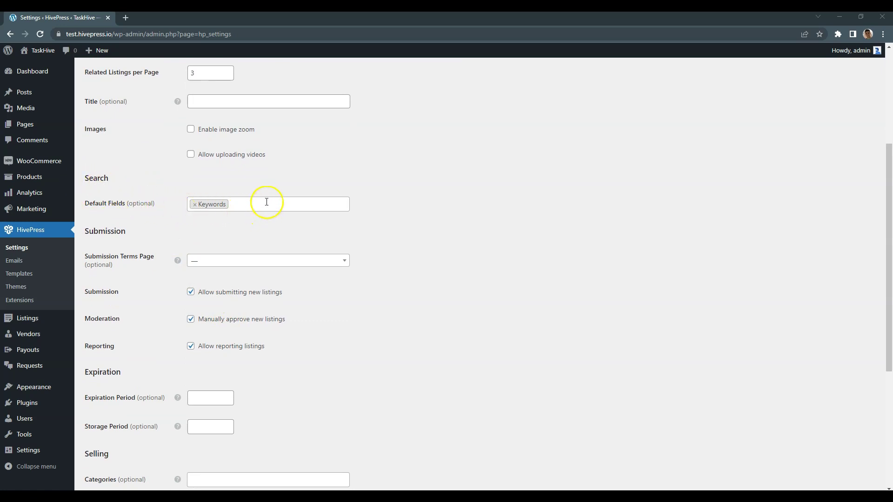
click(266, 201)
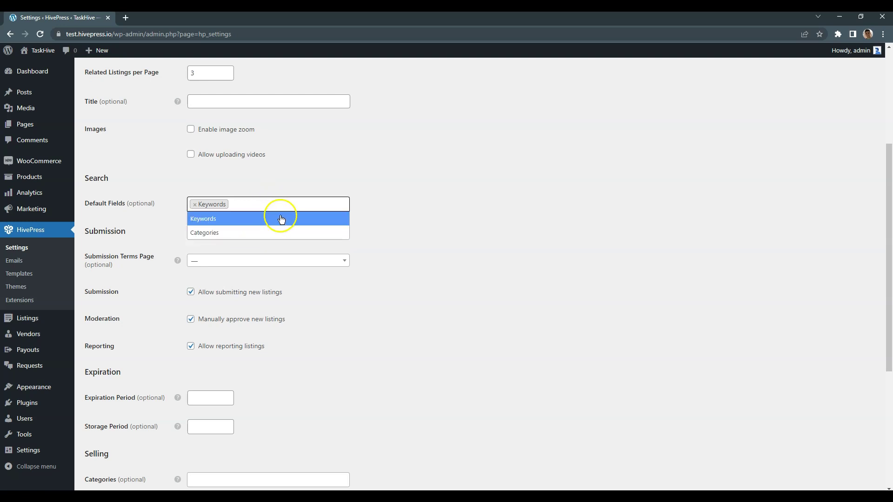
click(375, 205)
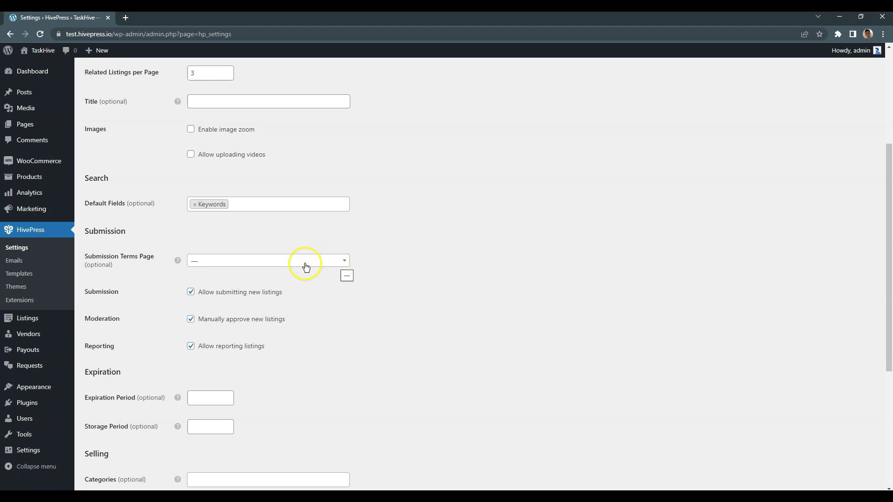
scroll(336, 272, down, 3)
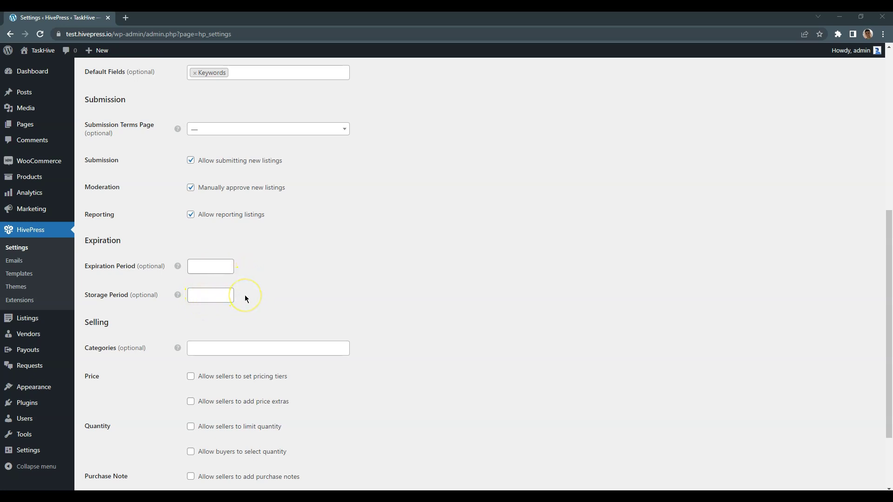
scroll(245, 295, down, 2)
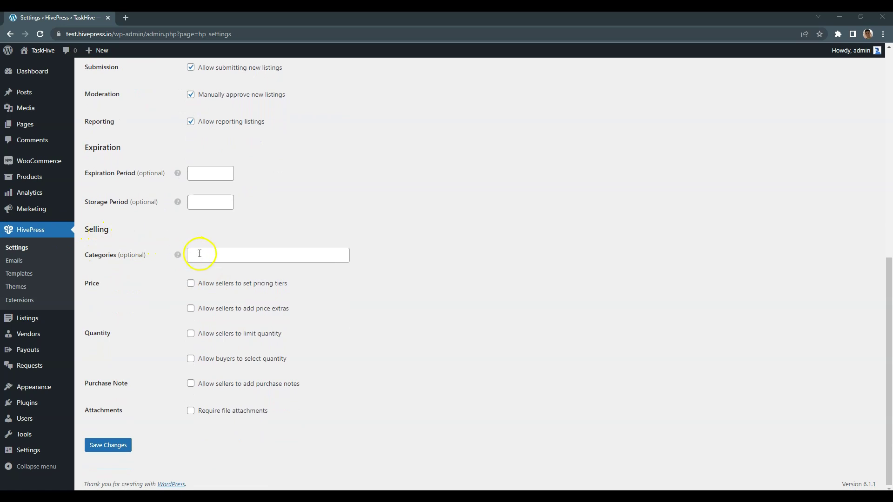
- Enable 'Allow sellers to set pricing tiers' and 'Allow sellers to add price extras', then save Listings
click(249, 288)
click(282, 309)
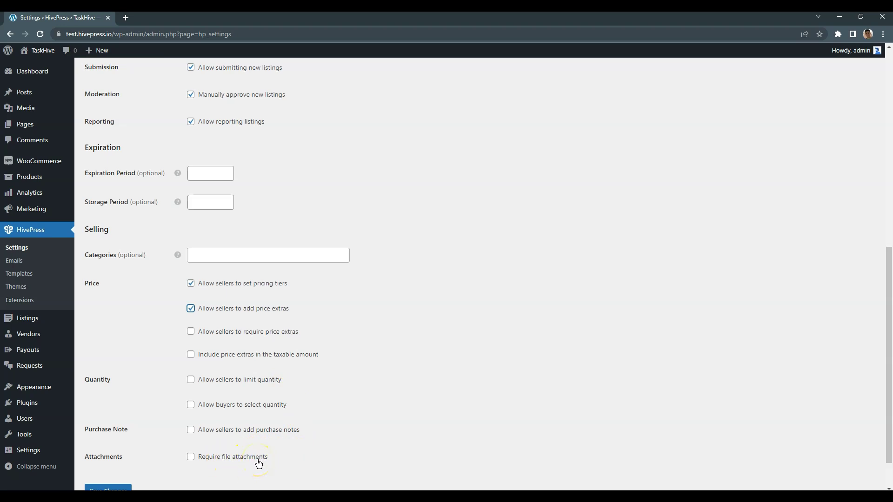
scroll(259, 464, down, 2)
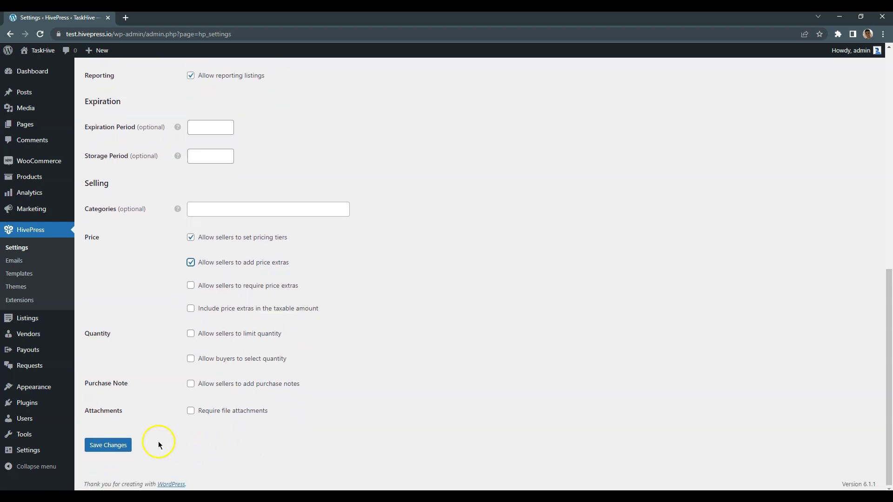
click(119, 446)
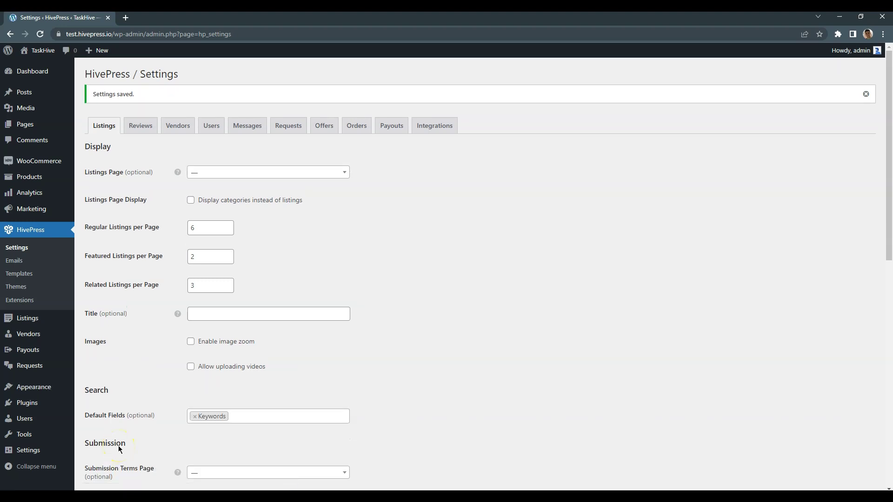
- Switch HivePress Settings to the Reviews tab
click(140, 125)
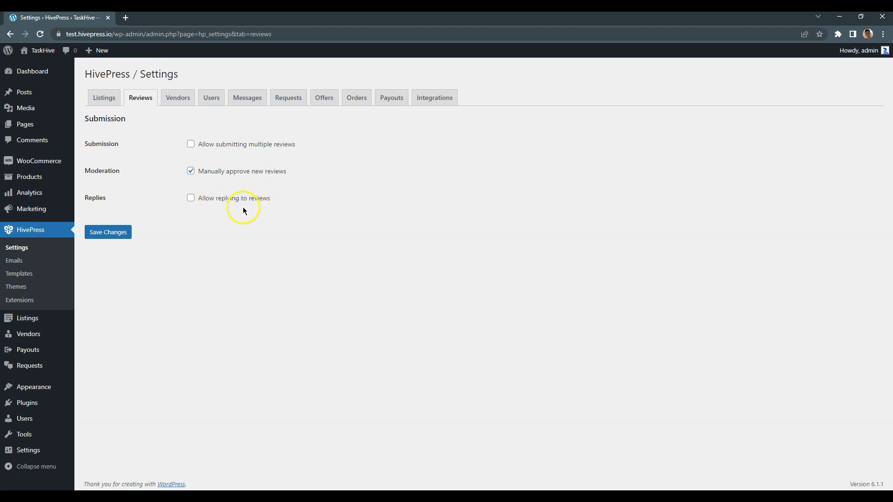
- Open the Vendors tab and check Display Name and Default Fields, keeping User Name and Keywords
click(181, 101)
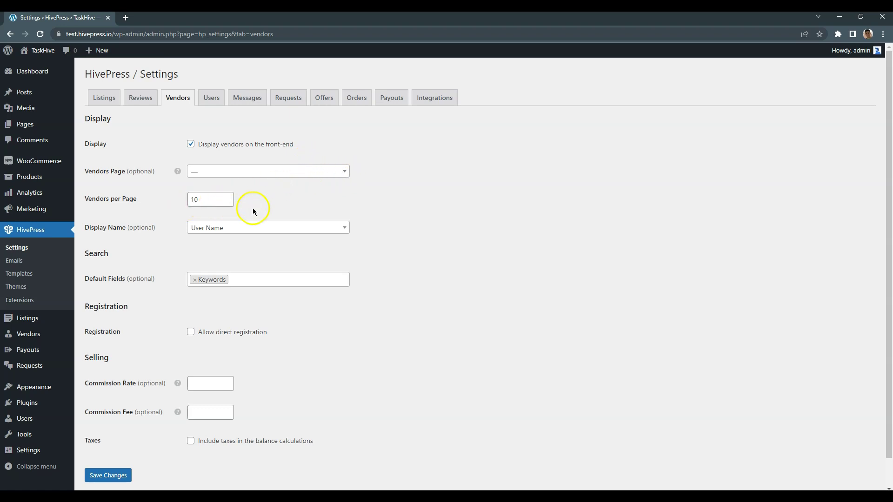
click(345, 230)
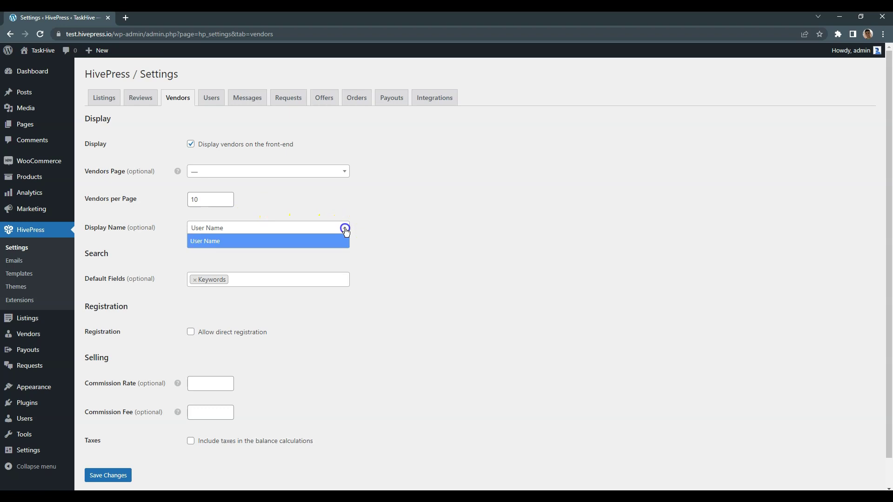
click(345, 230)
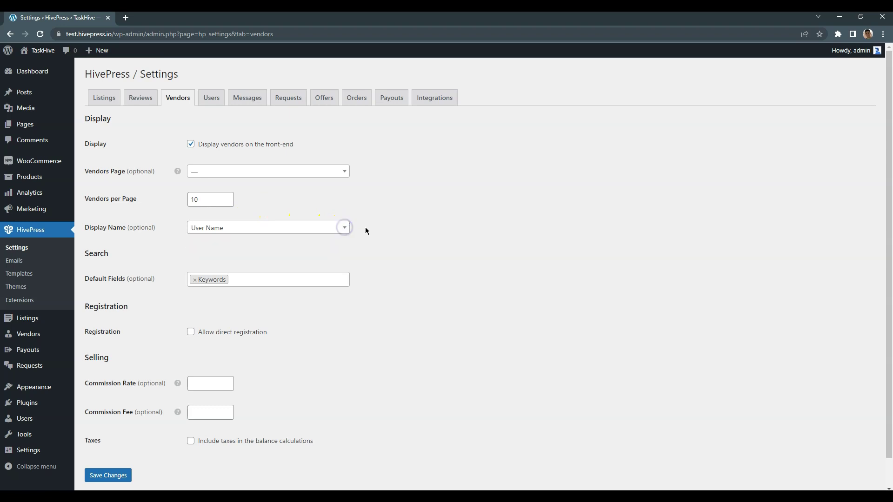
scroll(365, 227, down, 1)
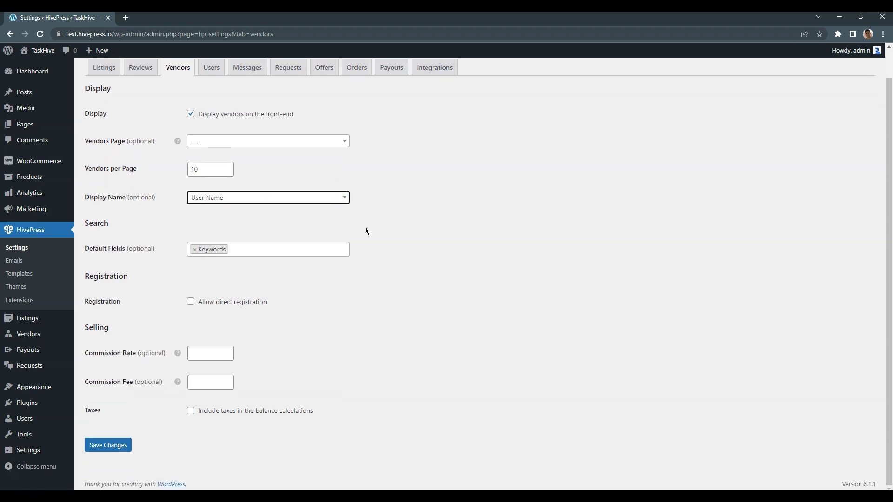
click(363, 203)
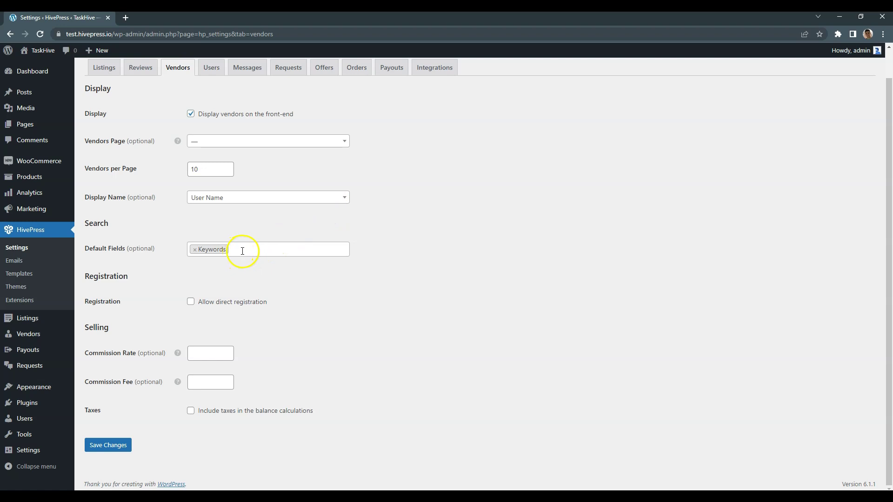
click(306, 250)
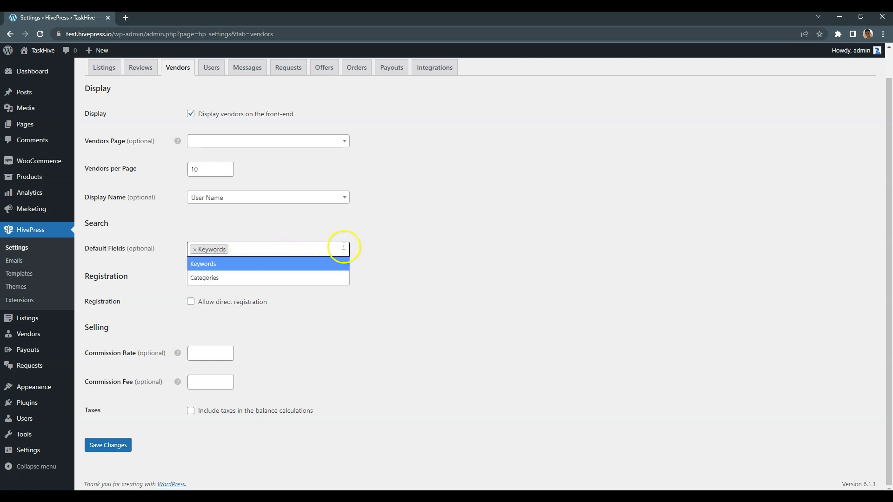
click(359, 247)
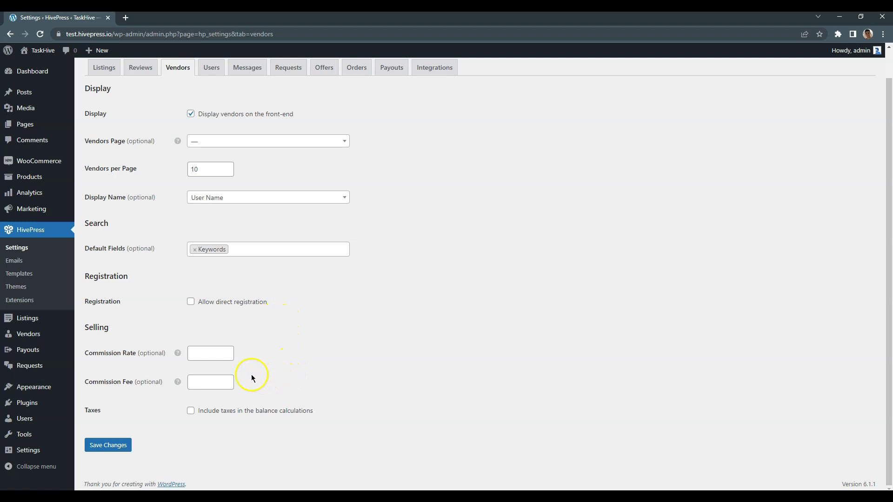
- Enter 10 as the vendor Commission Rate and 2 as the Commission Fee
click(205, 354)
text(10)
click(214, 381)
text(2)
click(250, 384)
- Save the Vendors tab with commission rate 10 and commission fee 2
click(122, 443)
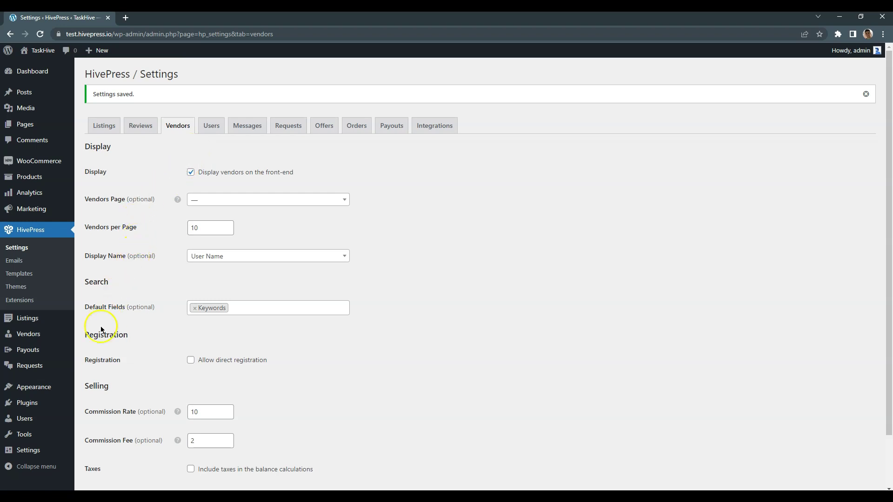
- Open the first vendor's Edit Vendor screen from the Vendors list
click(31, 340)
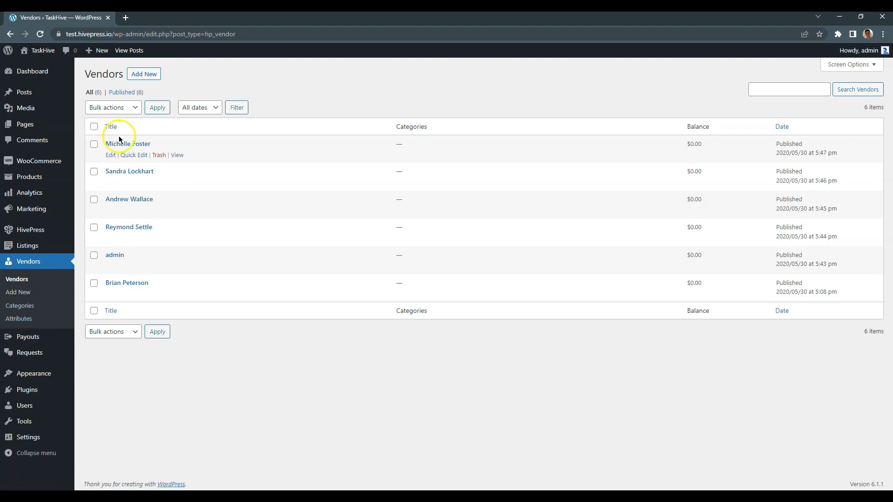
click(123, 146)
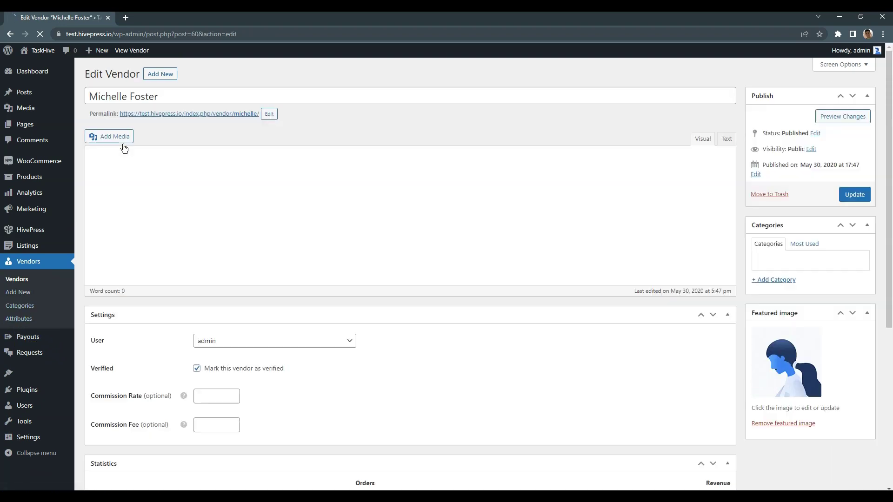
scroll(290, 225, down, 3)
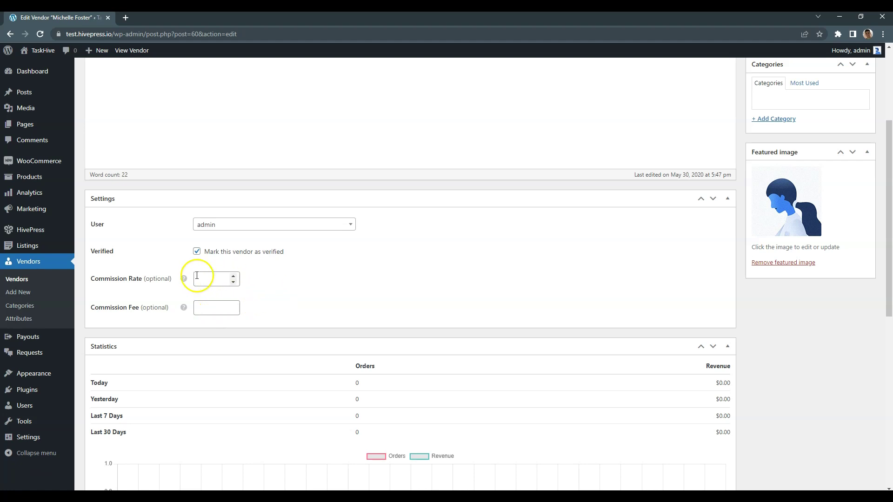
mouse_move(36, 232)
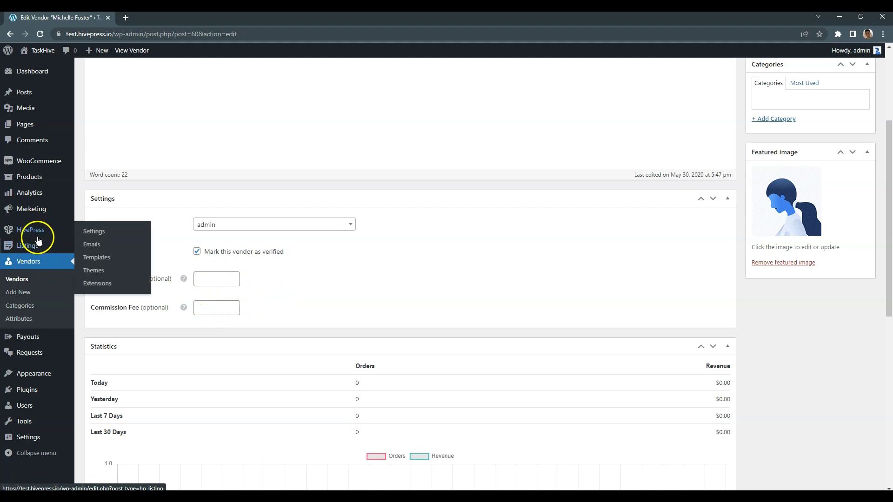
- Go to HivePress Settings > Users and check the Display Name list, keeping First Name
click(94, 231)
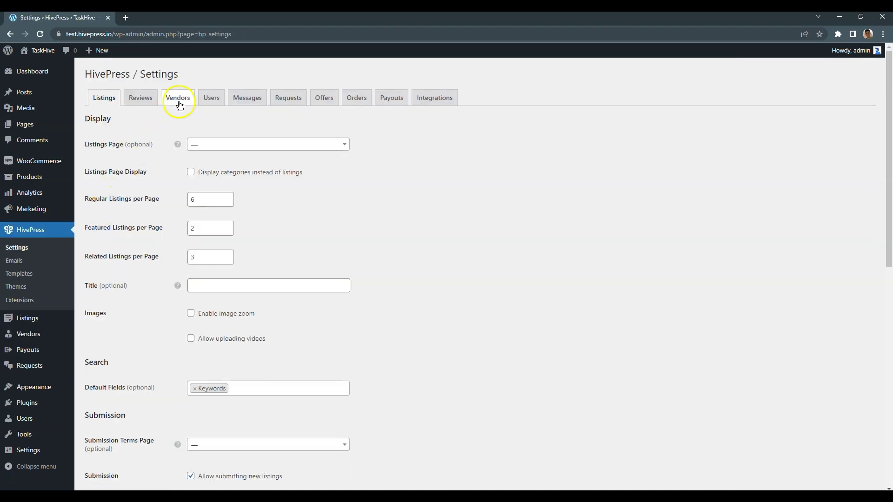
click(210, 97)
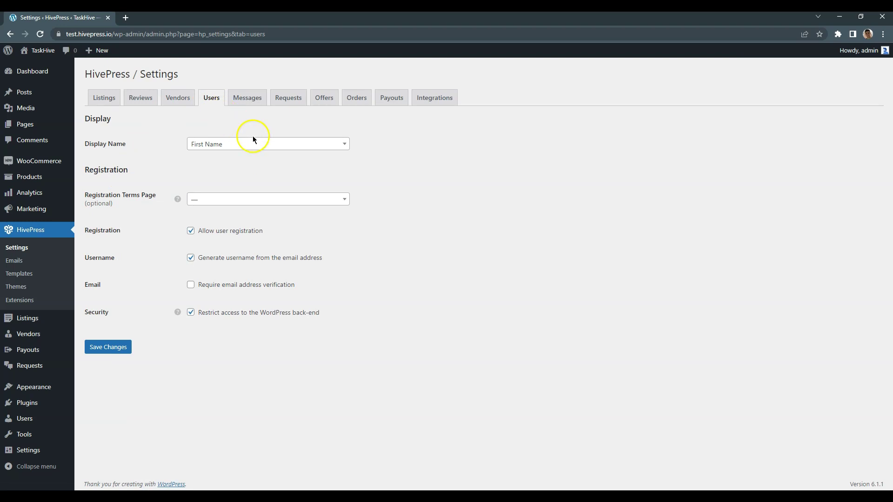
click(347, 147)
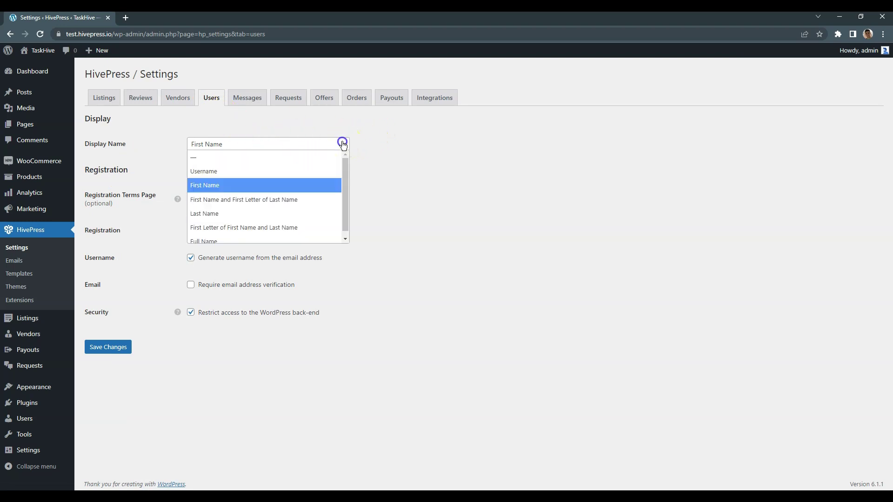
scroll(313, 196, down, 1)
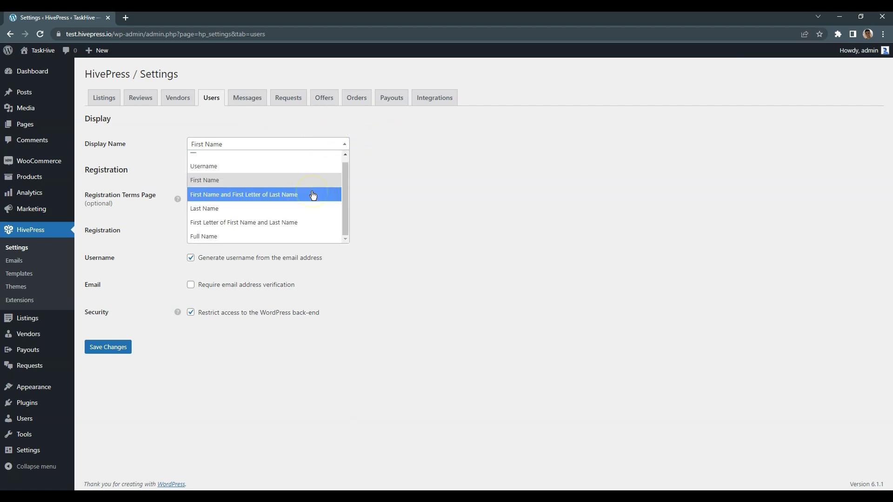
scroll(312, 195, up, 1)
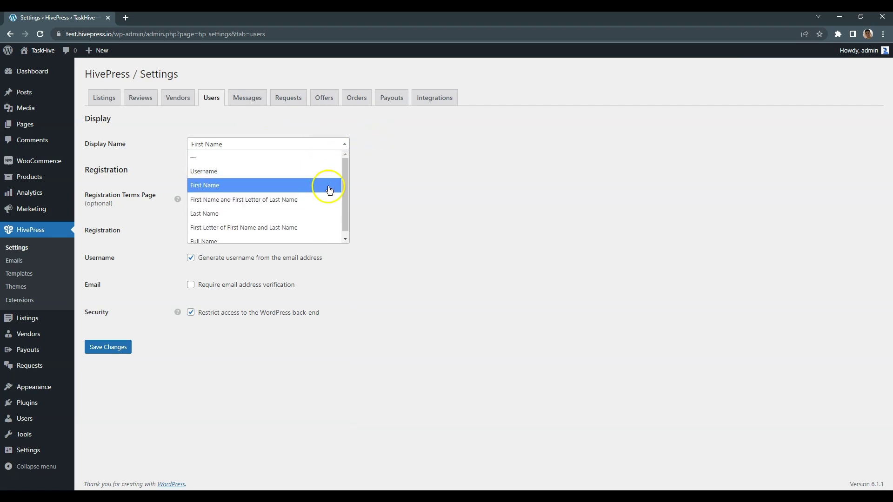
click(370, 154)
click(371, 146)
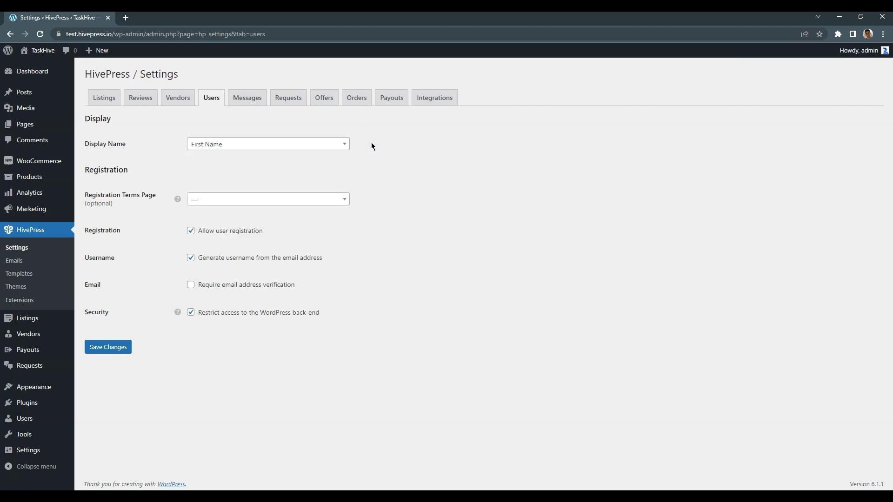
- Review the remaining Users options and save the Users settings
click(365, 153)
click(275, 230)
click(112, 348)
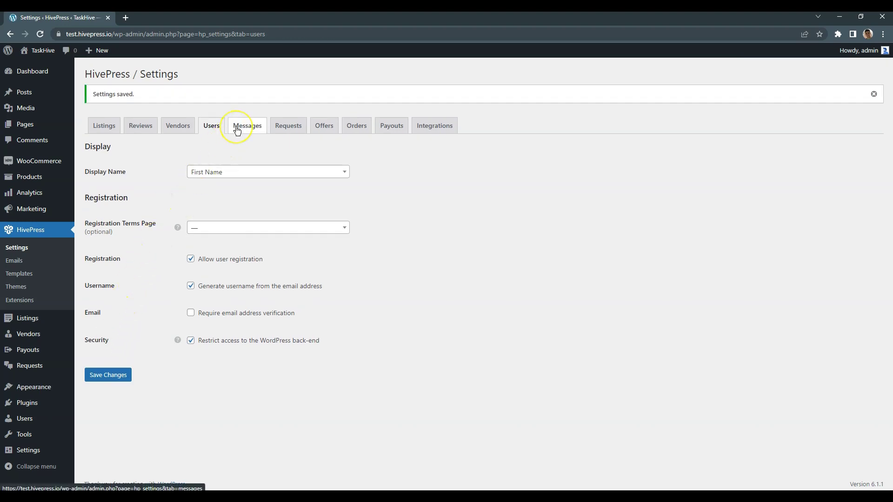
- Open Messages settings, preview Allowed File Types, then leave file attachments disabled
click(237, 129)
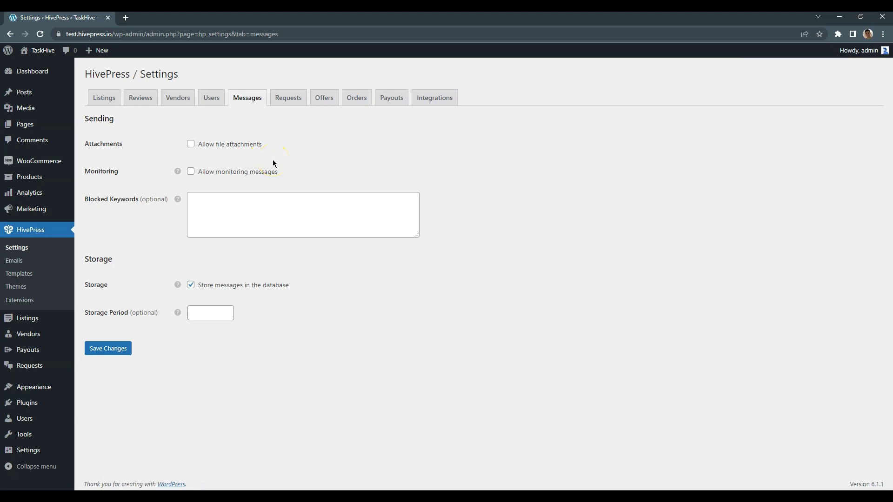
click(252, 145)
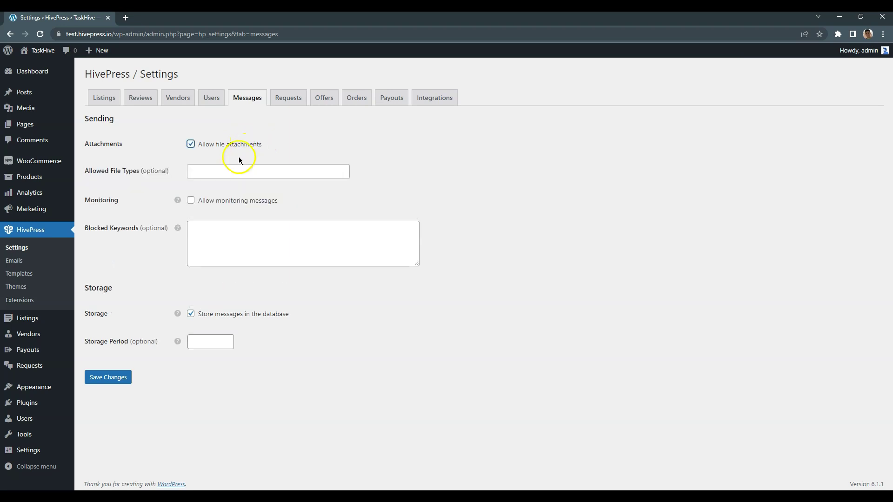
click(231, 168)
scroll(235, 219, down, 5)
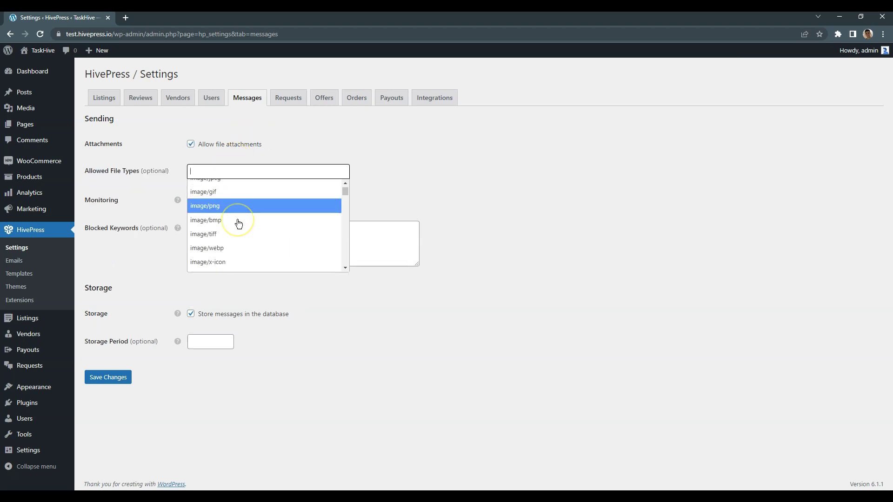
click(440, 149)
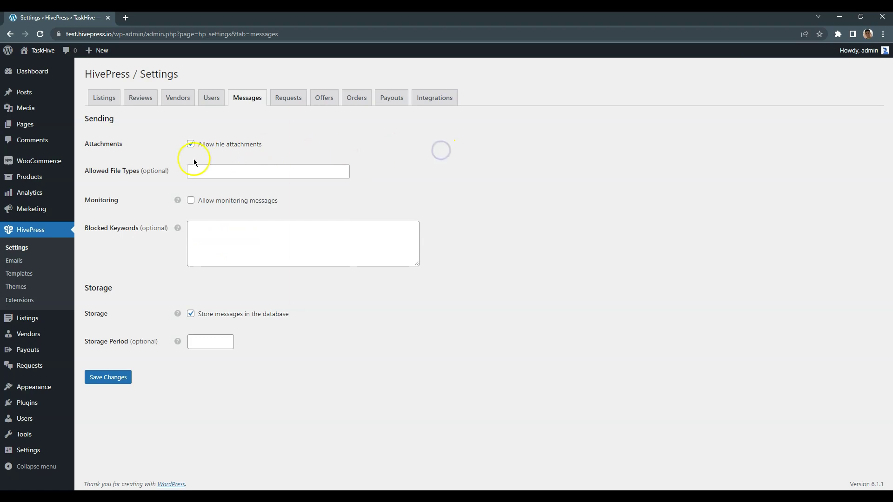
click(190, 144)
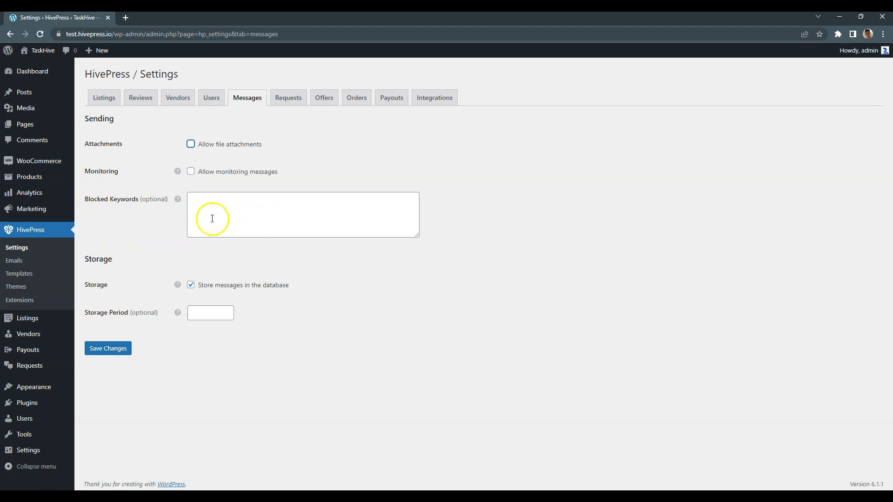
click(251, 213)
click(200, 313)
- On the Requests tab, uncheck 'Manually approve new requests' and save
click(295, 97)
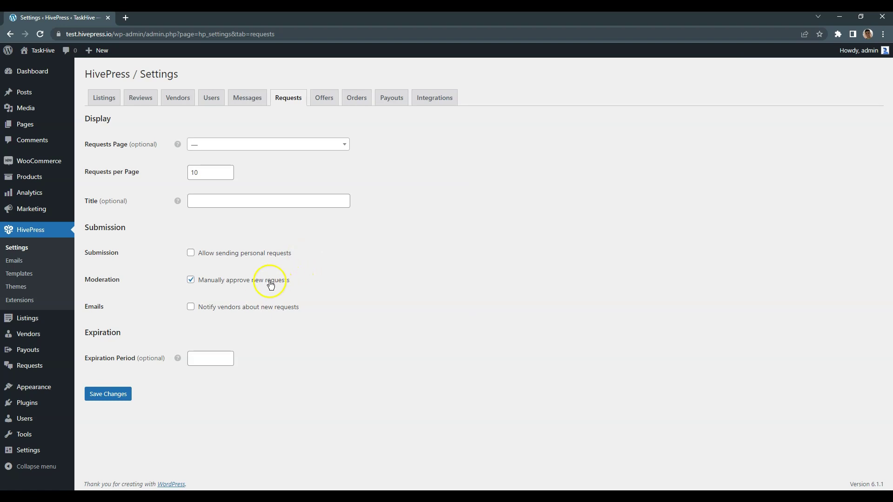
click(191, 281)
click(121, 394)
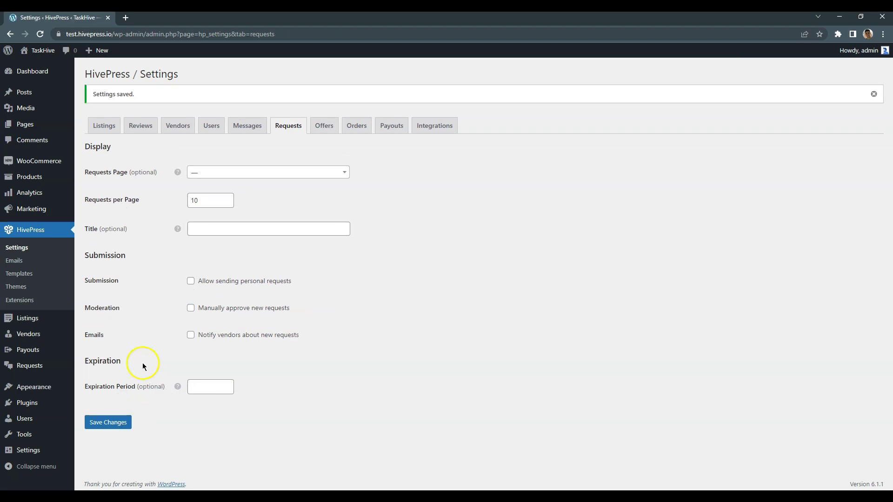
- Check the Offers tab's Display options and keep offers shown to All Users
click(323, 127)
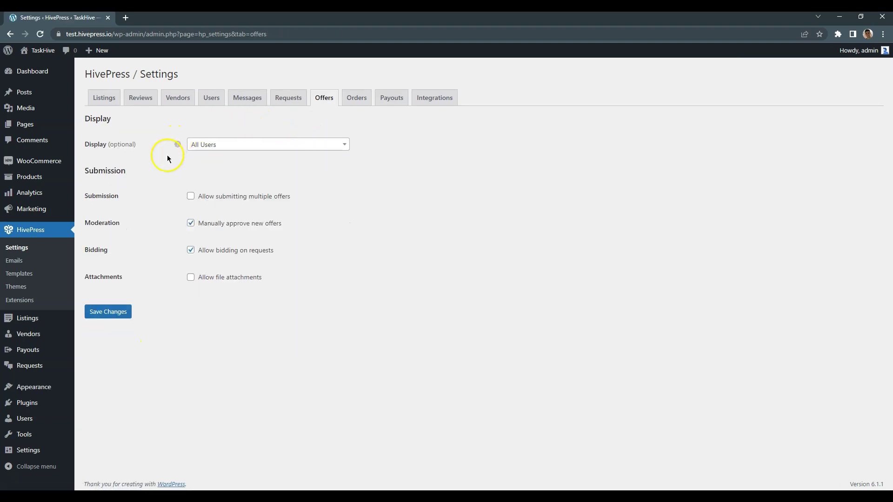
click(240, 145)
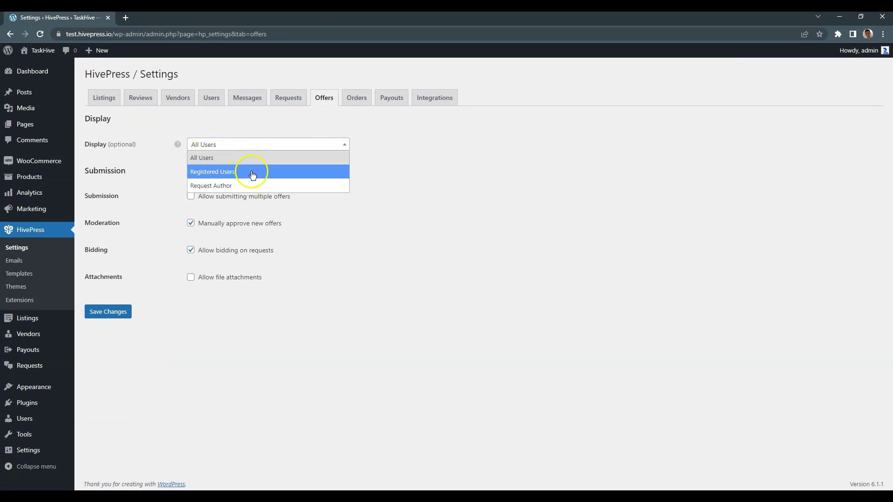
click(370, 161)
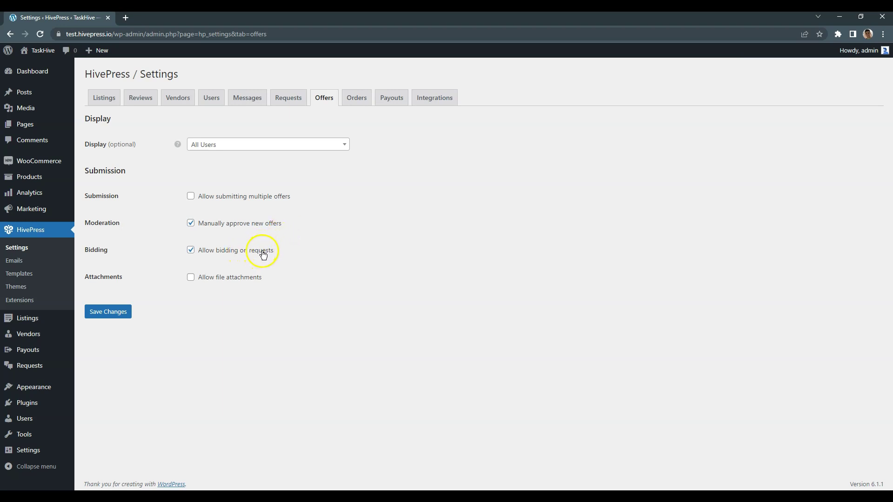
click(226, 283)
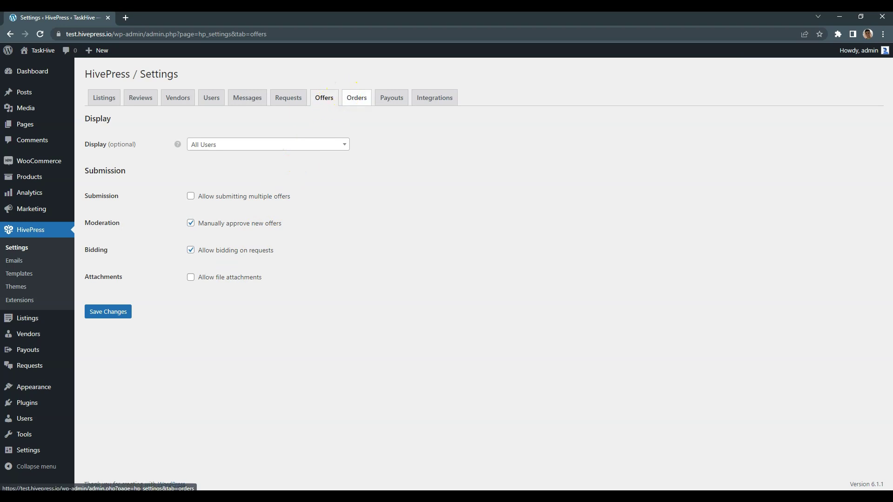
- Enable manual delivery, manual completion and order disputes on the Orders tab, then save
click(356, 98)
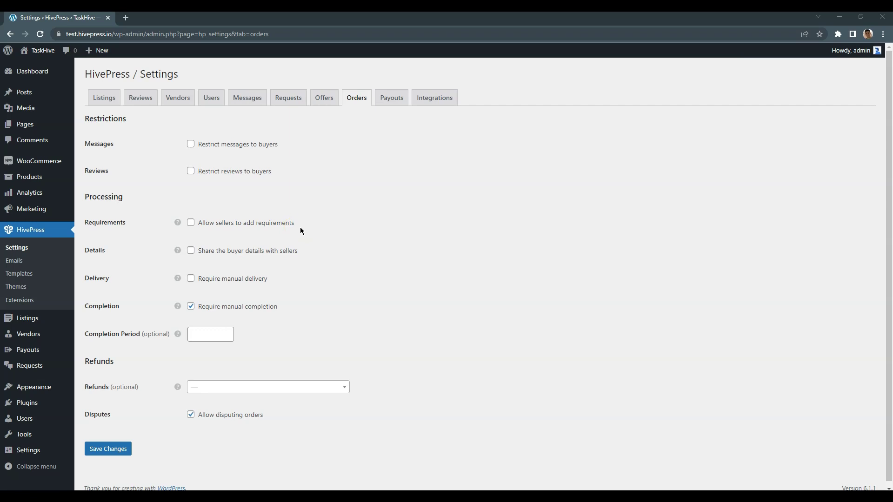
click(302, 261)
click(247, 282)
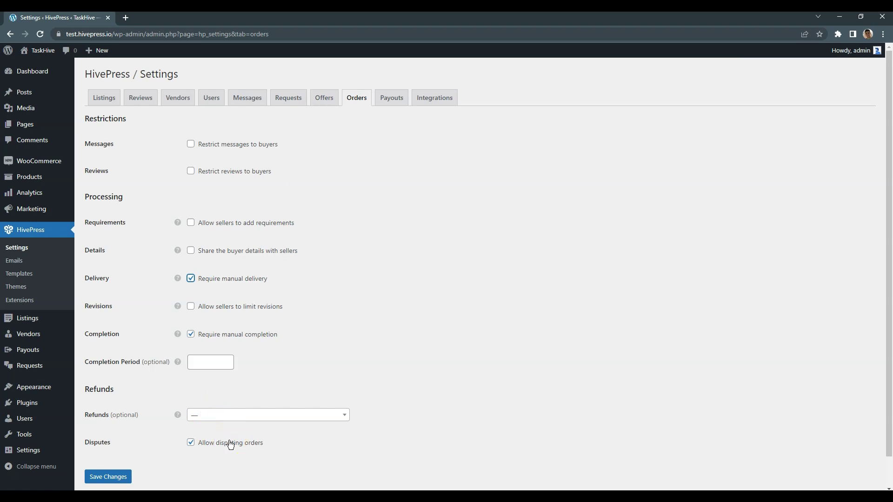
click(93, 476)
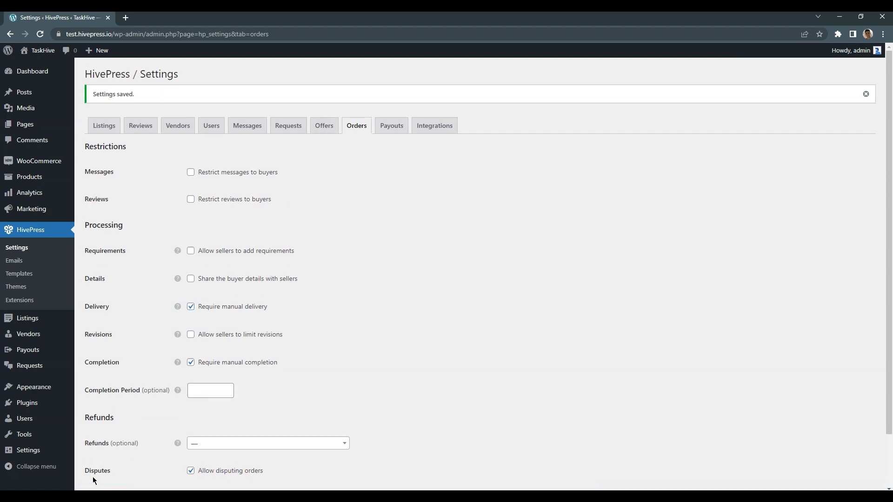
- On the Payouts tab, keep the payout system set to Manual
click(396, 126)
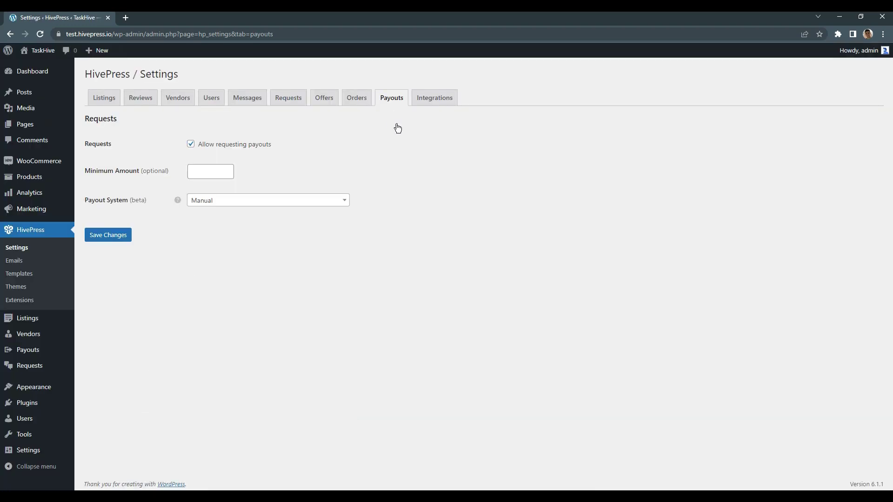
click(342, 201)
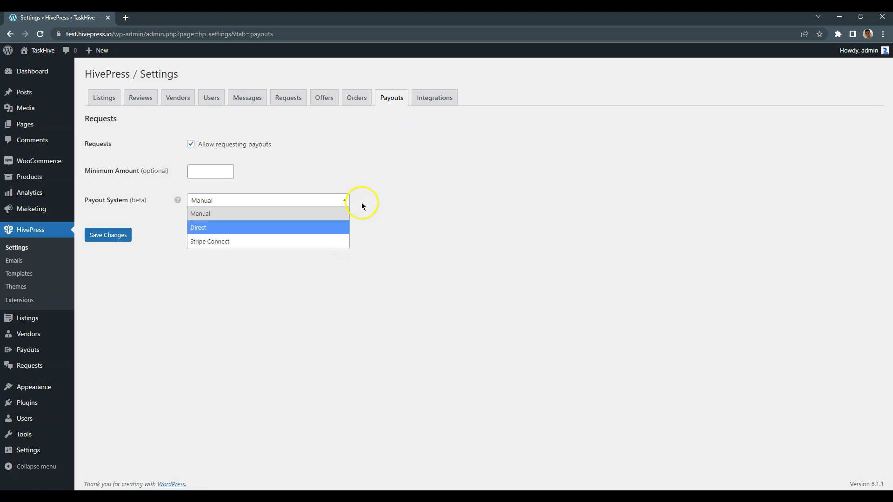
click(362, 205)
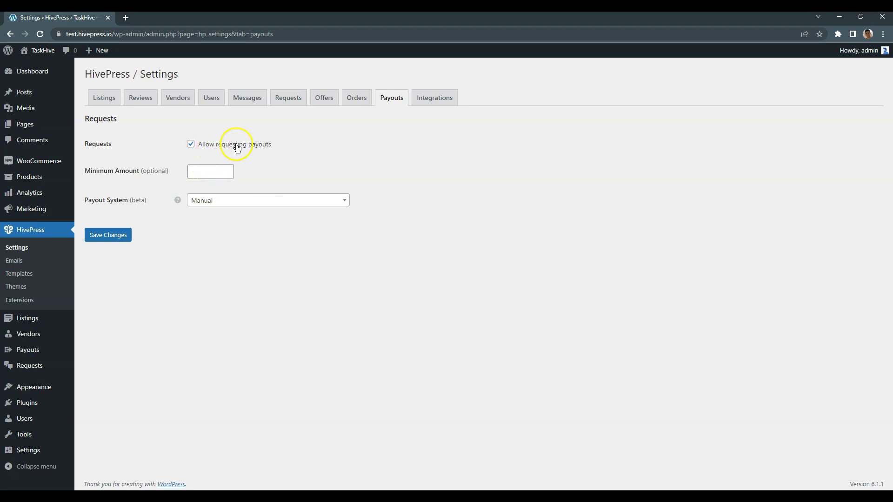
- Set the minimum payout amount to 100 and save the Payouts settings
click(212, 168)
text(100)
click(196, 230)
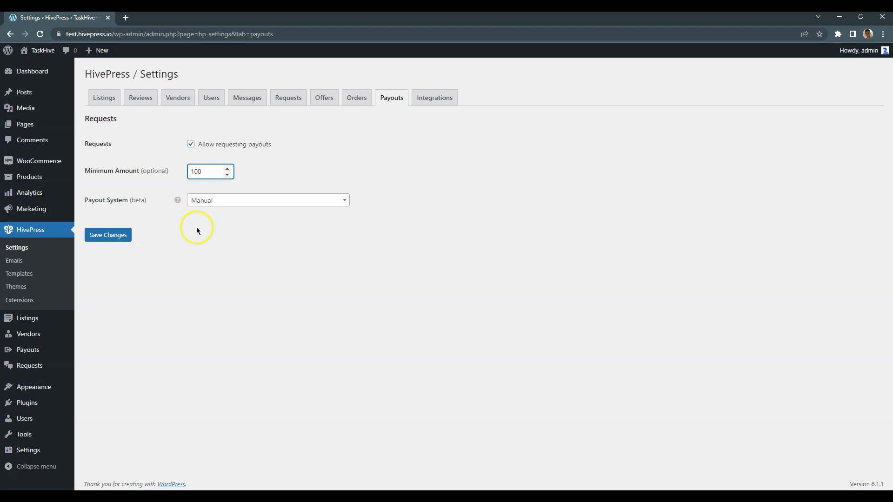
click(113, 239)
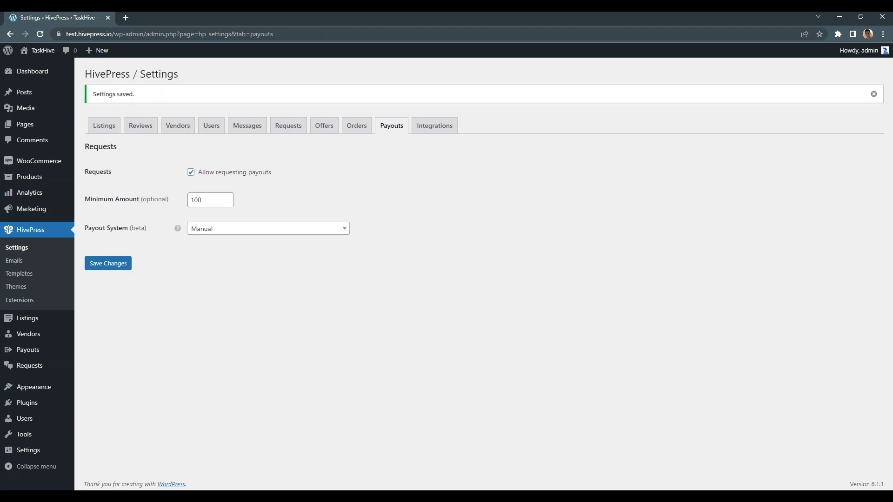
- Bring up the Integrations tab with blank reCAPTCHA, Stripe and HivePress Store fields
click(432, 132)
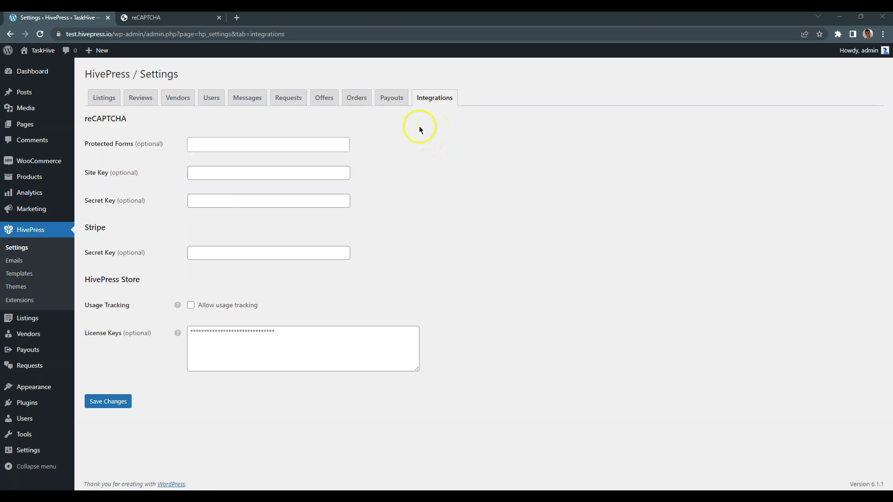
mouse_move(60, 124)
- Fill the reCAPTCHA registration form: label TaskHive, type v2, domain test.hivepress.io
click(161, 18)
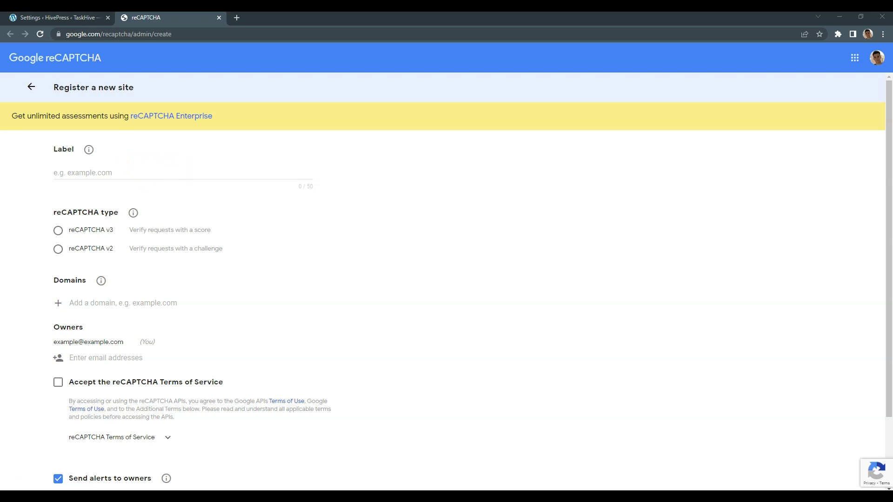
click(180, 172)
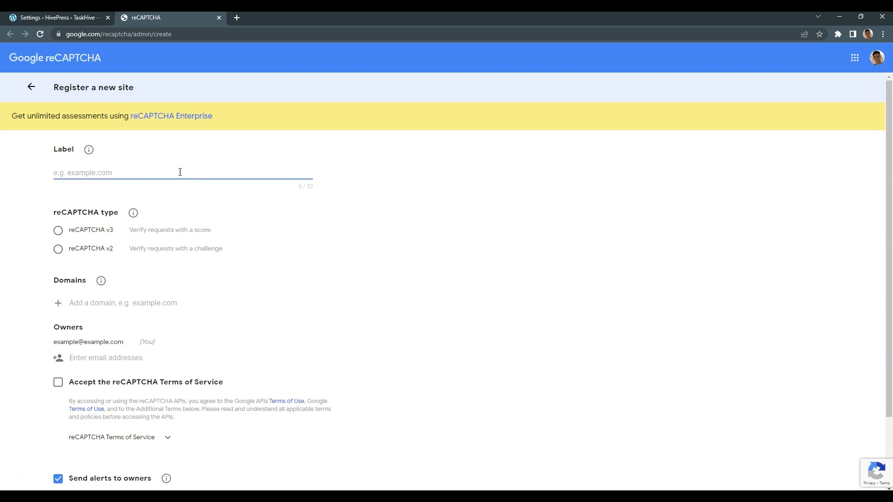
text(TaskHive)
click(57, 248)
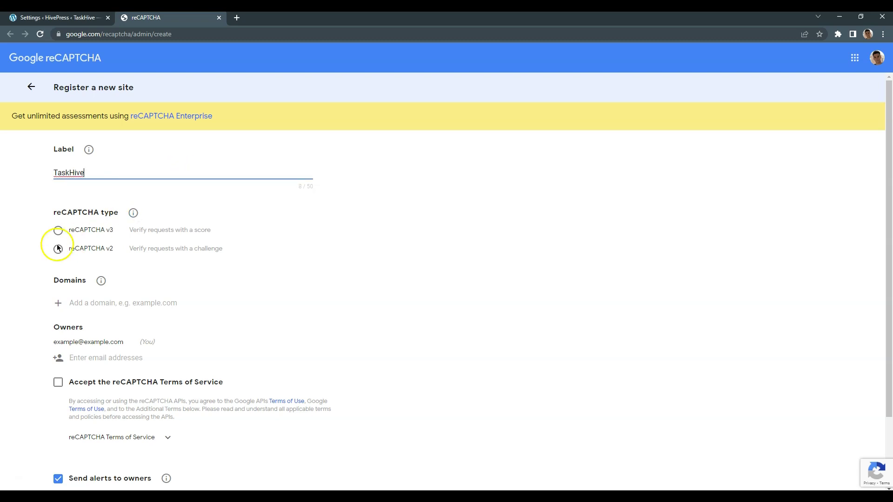
click(98, 357)
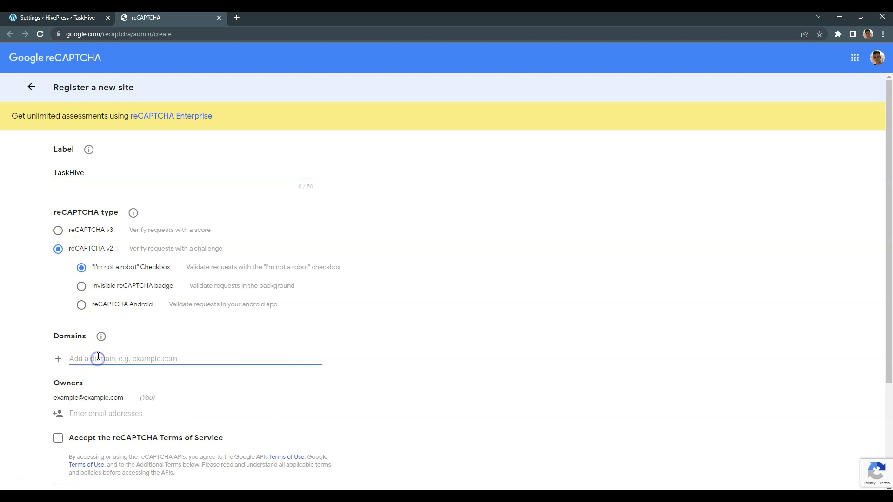
text(test.hivepress.io)
- Accept the reCAPTCHA Terms of Service and submit the TaskHive site registration
scroll(102, 372, down, 3)
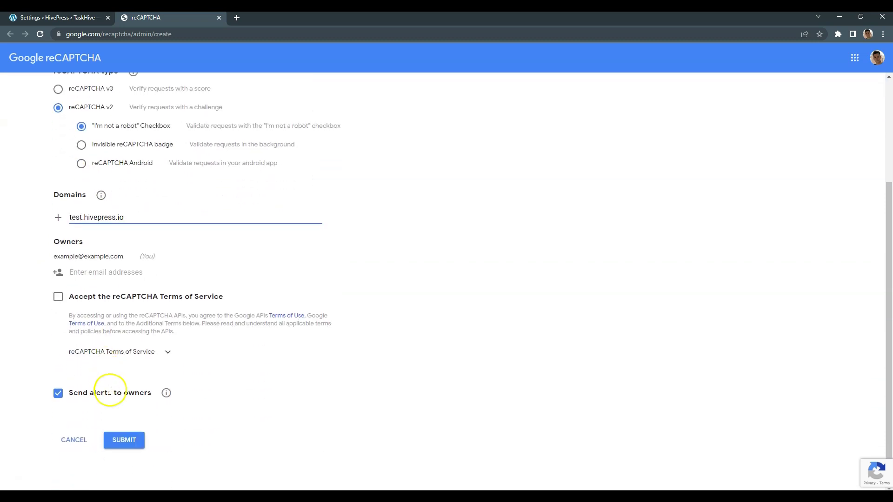
click(123, 440)
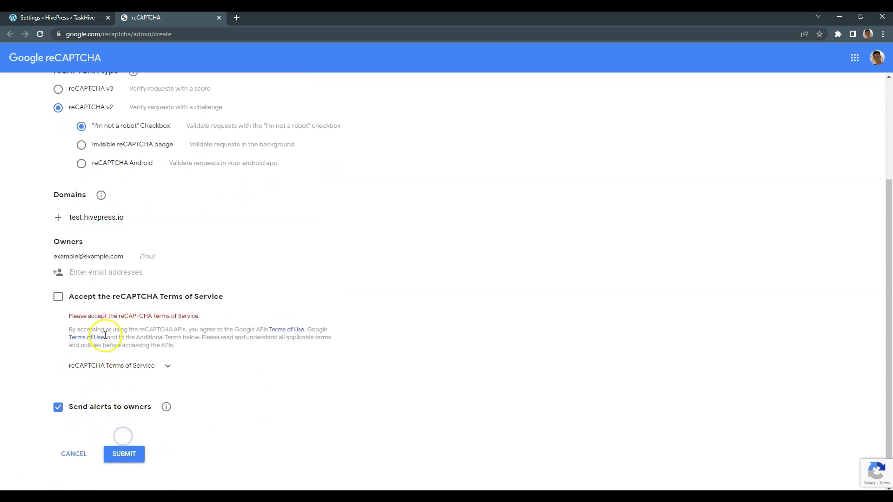
click(58, 297)
click(127, 454)
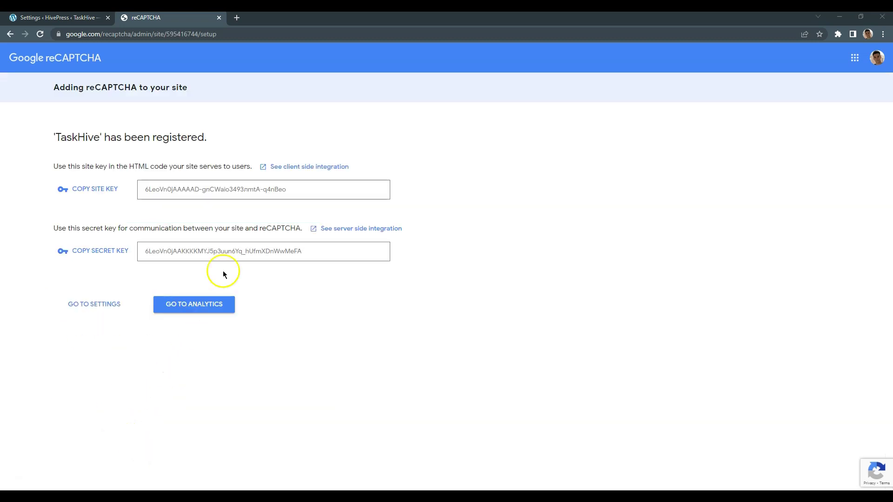
- Copy the TaskHive reCAPTCHA site key into HivePress's Site Key field
drag(325, 193, 138, 194)
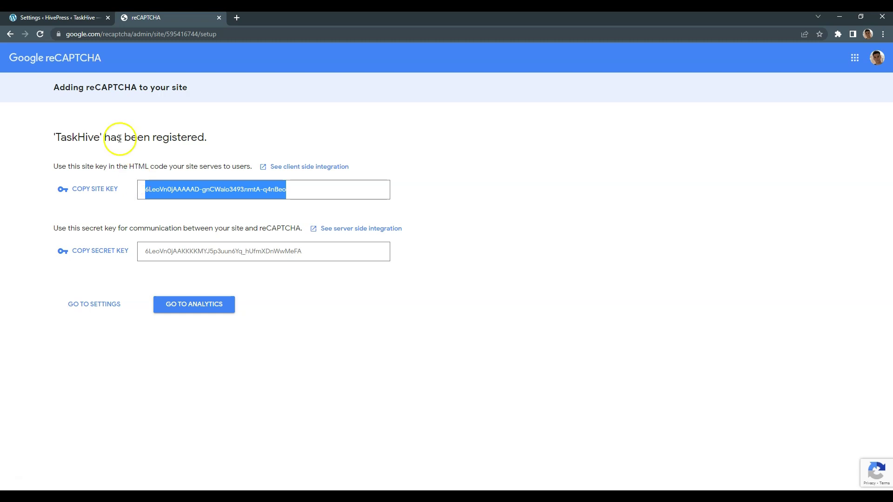
click(74, 18)
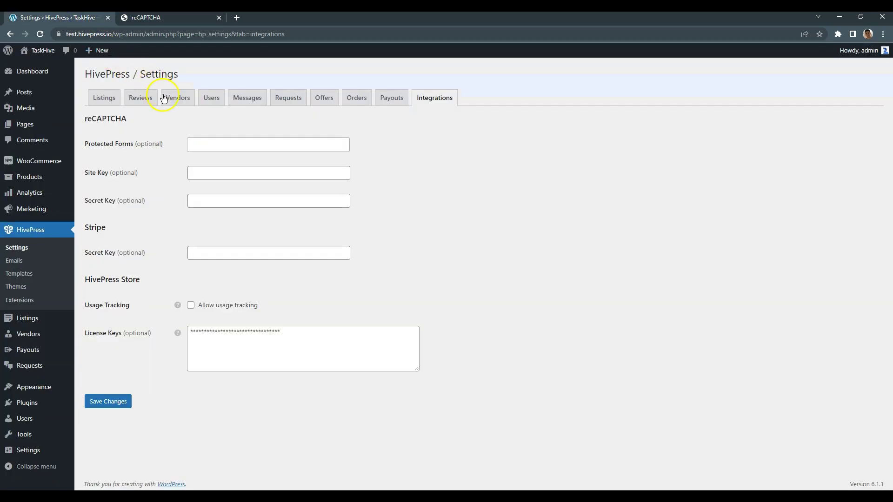
click(216, 175)
text(6LeoVnUjAAAAAD-gnCWaio3493nmtA-q4nBeo)
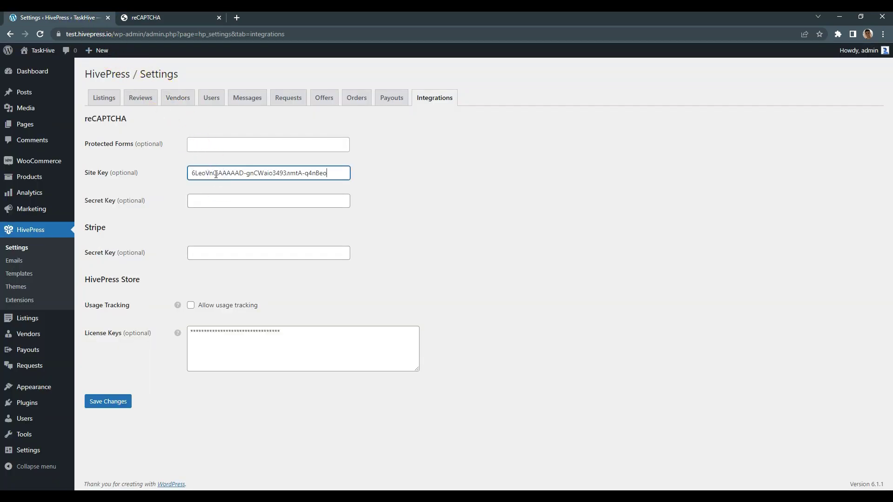
- Copy the reCAPTCHA secret key into HivePress's Secret Key field
click(185, 18)
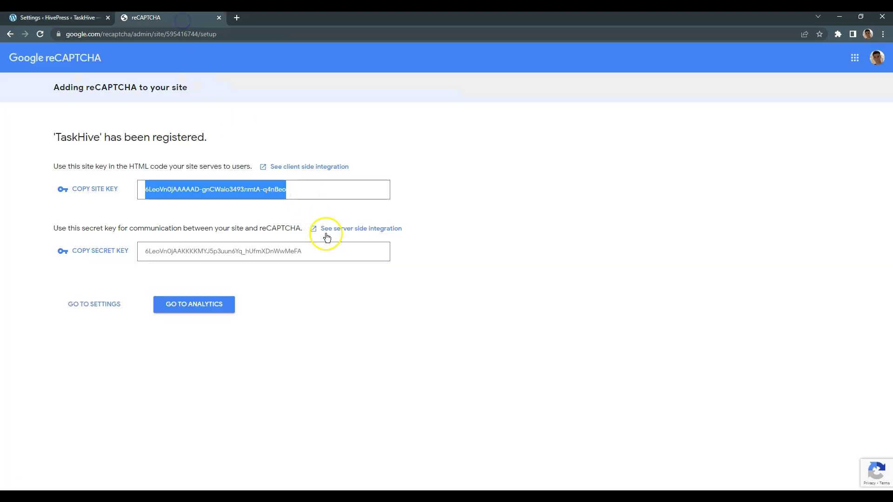
drag(304, 251, 144, 252)
key(ctrl+c)
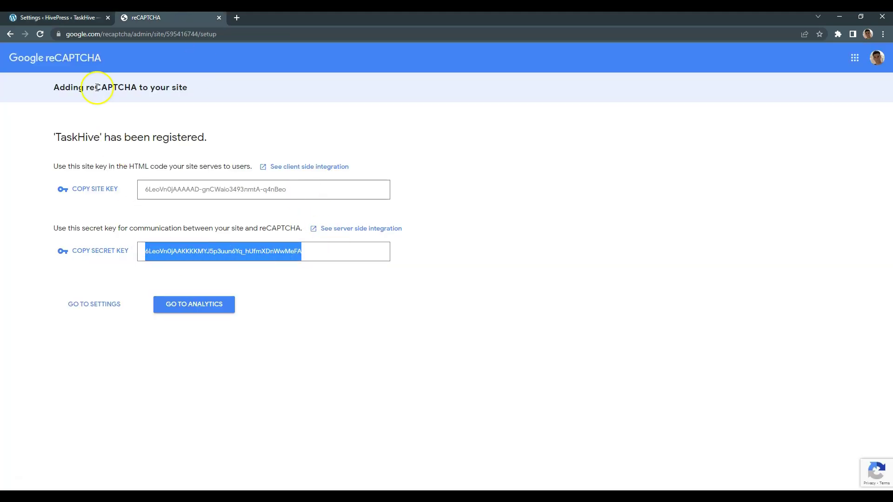
click(78, 21)
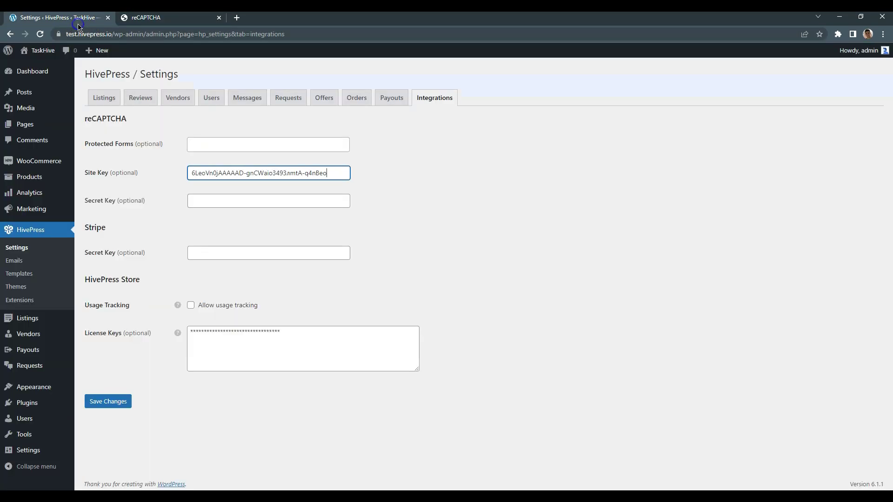
click(211, 199)
key(ctrl+v)
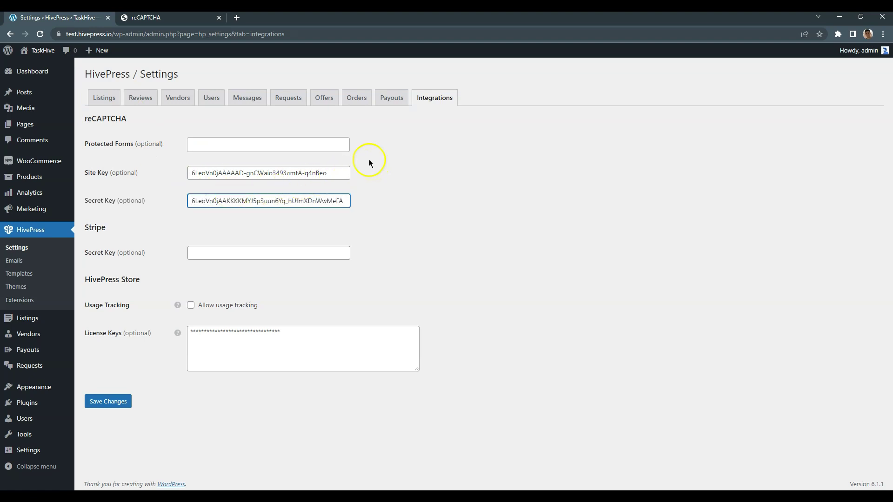
- Add Register User to the reCAPTCHA Protected Forms list
click(339, 145)
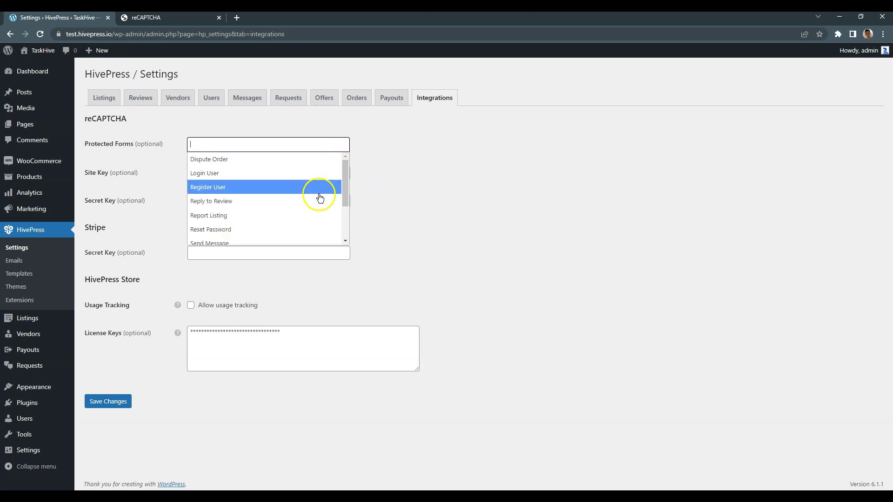
click(291, 187)
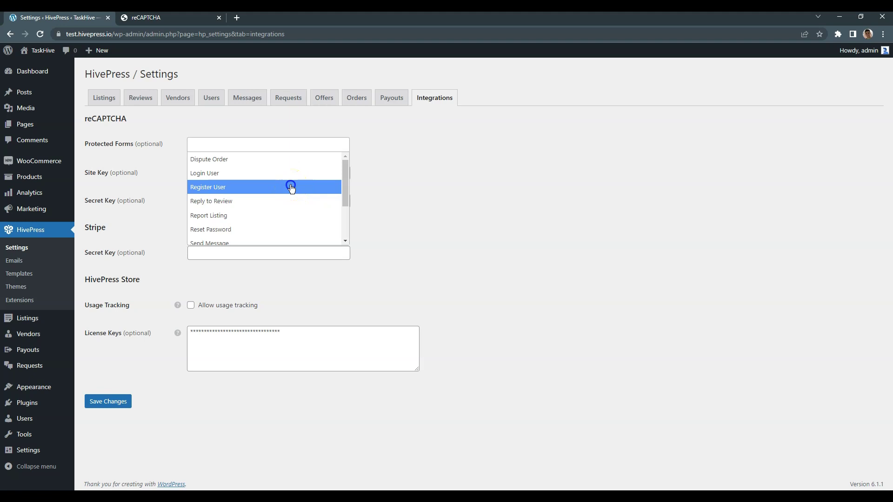